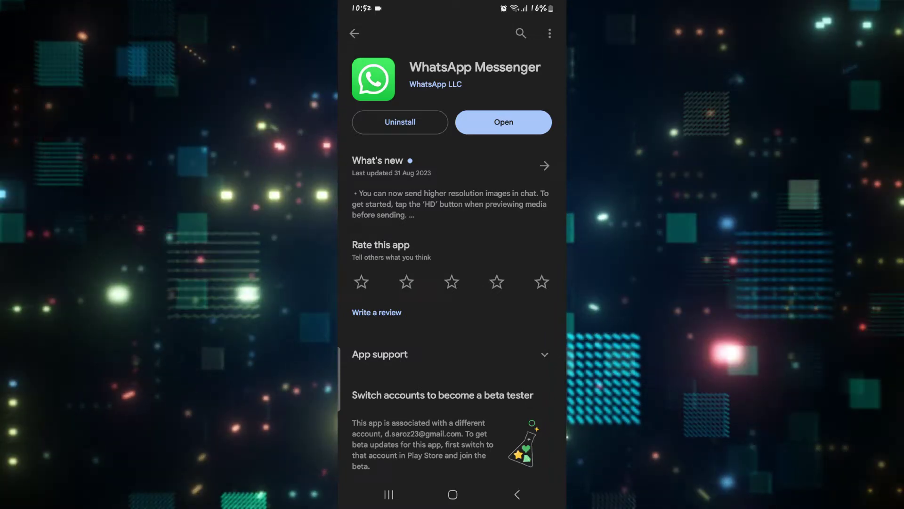
- Launch WhatsApp from its store listing, view the Chats list, then return home
click(503, 122)
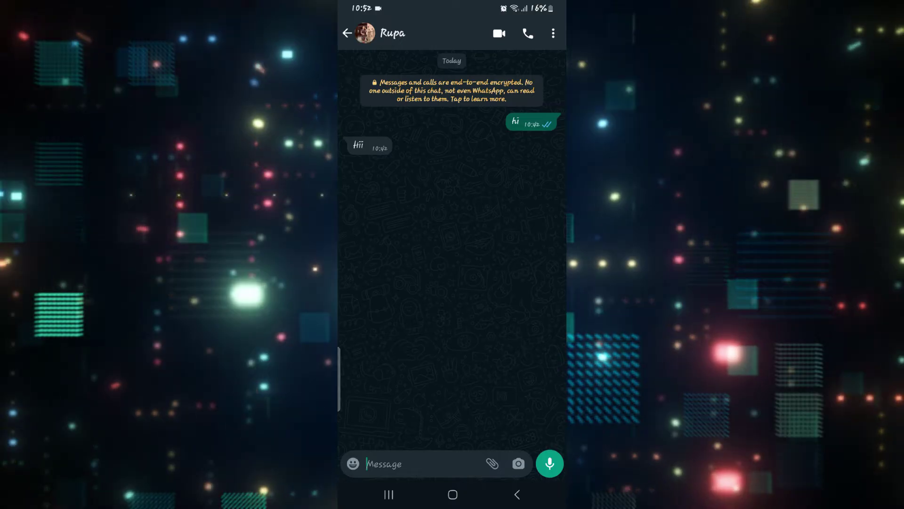
click(347, 33)
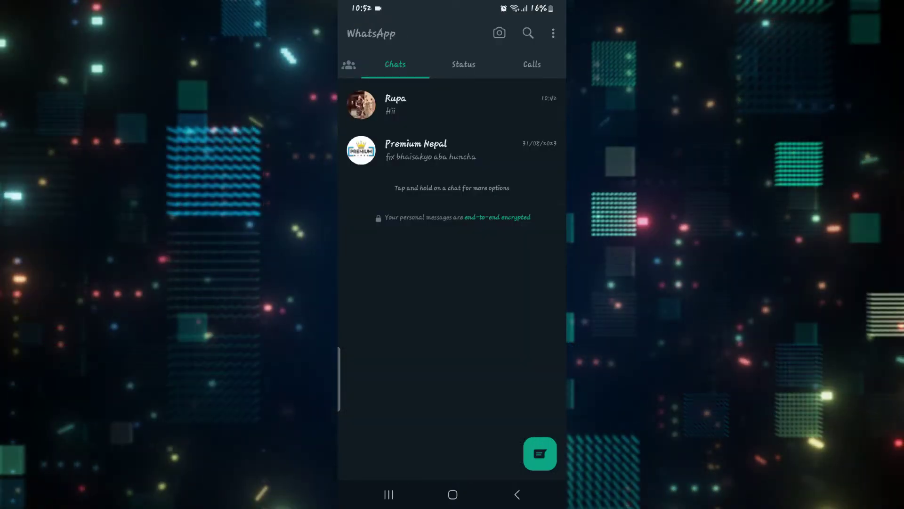
click(452, 494)
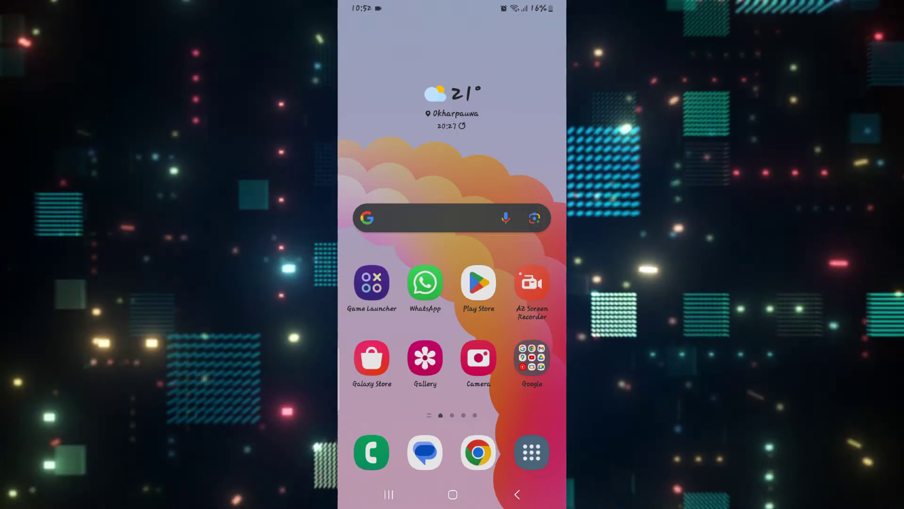
- Open WhatsApp's storage page in Settings, cancel the clear-data warning, and return home
drag(452, 7, 452, 283)
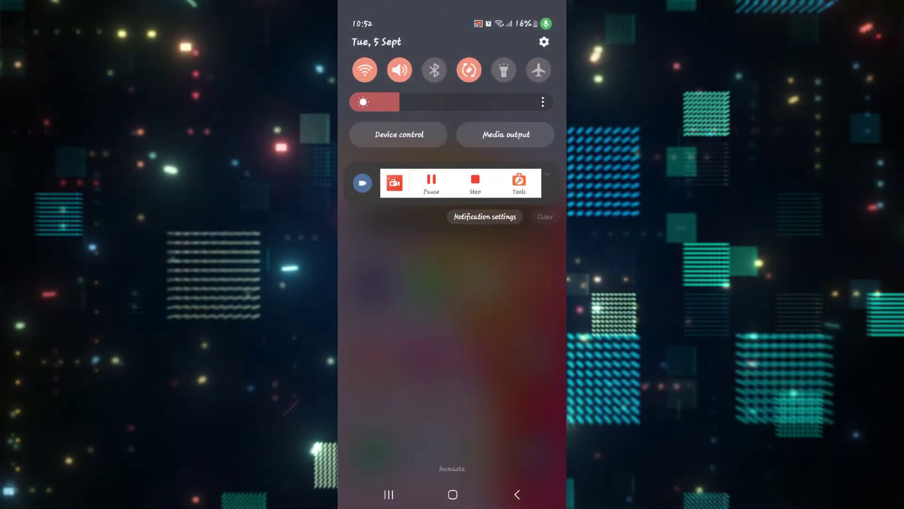
click(544, 41)
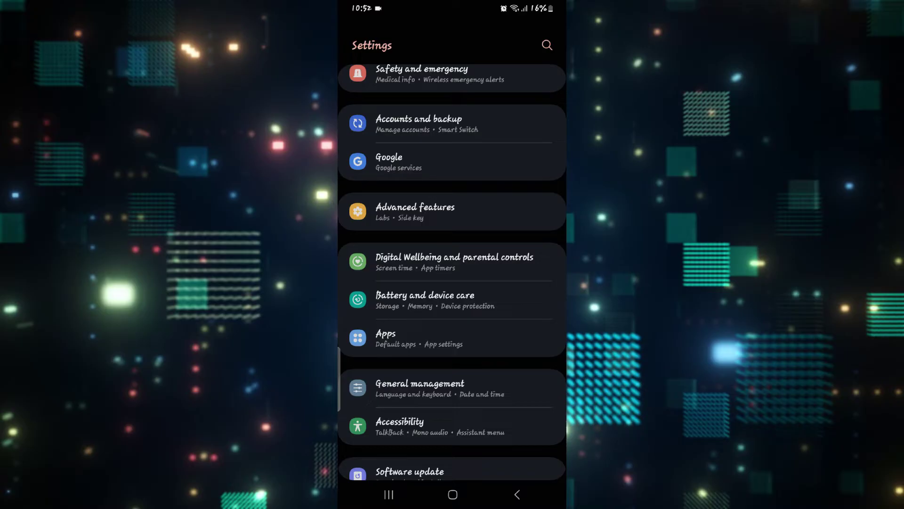
click(386, 338)
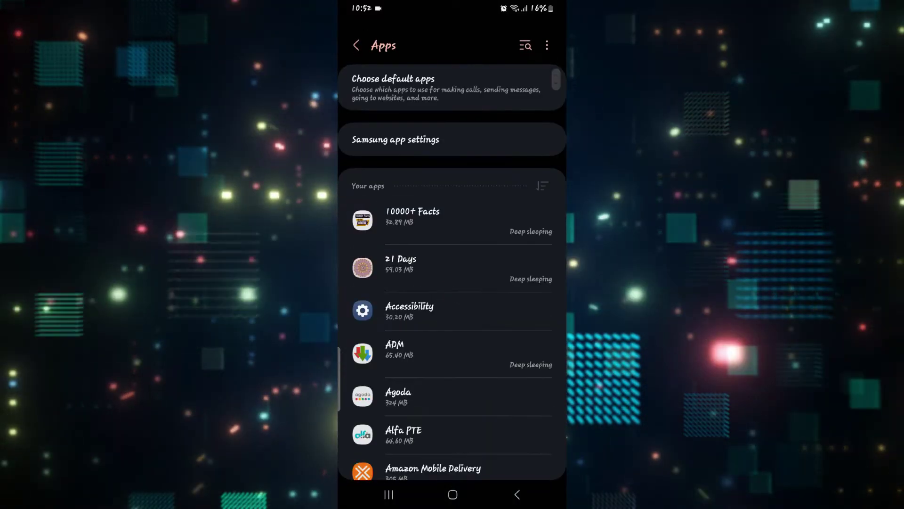
scroll(453, 283, down, 1)
scroll(452, 283, down, 5)
scroll(452, 282, down, 5)
scroll(453, 284, down, 5)
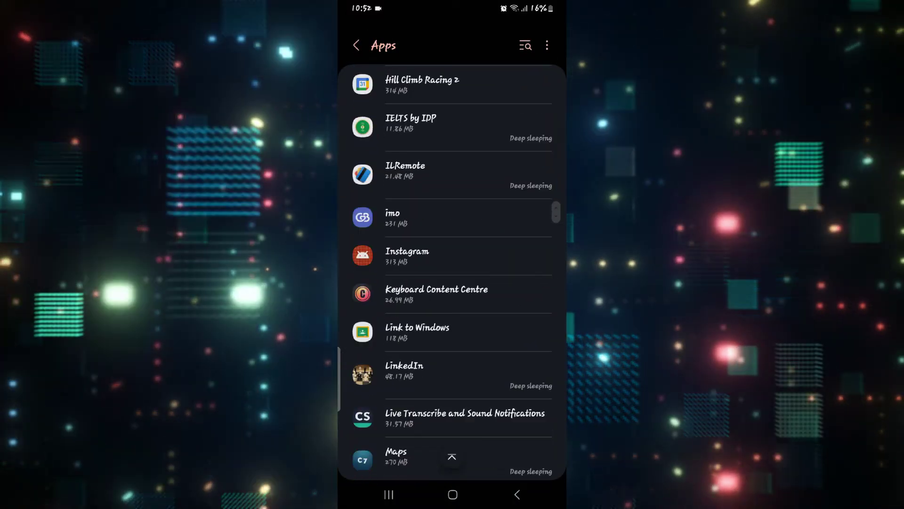
scroll(452, 283, down, 5)
scroll(453, 283, down, 5)
scroll(452, 283, down, 5)
scroll(453, 283, down, 5)
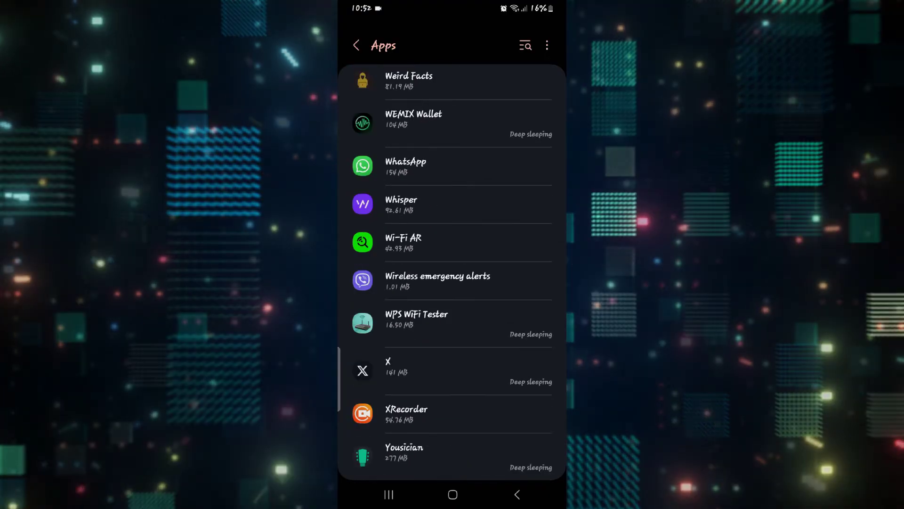
scroll(453, 282, down, 3)
click(406, 166)
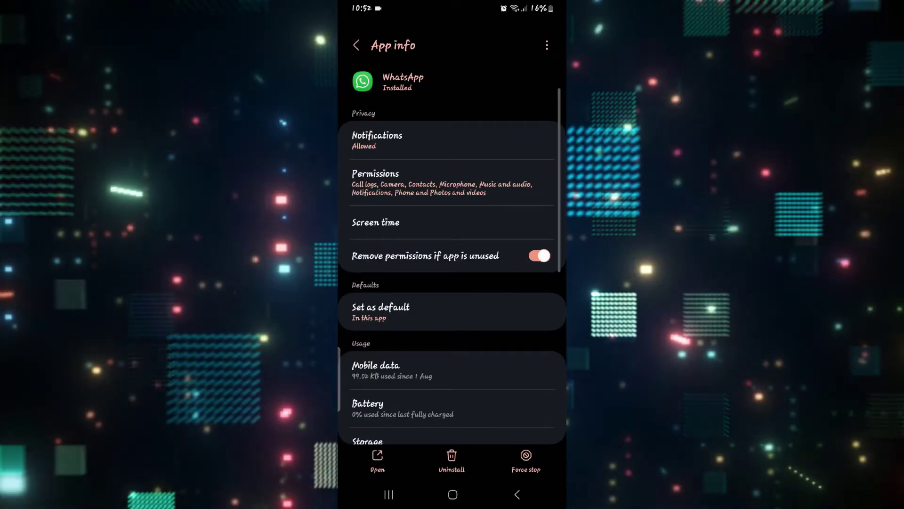
scroll(453, 283, down, 3)
click(396, 257)
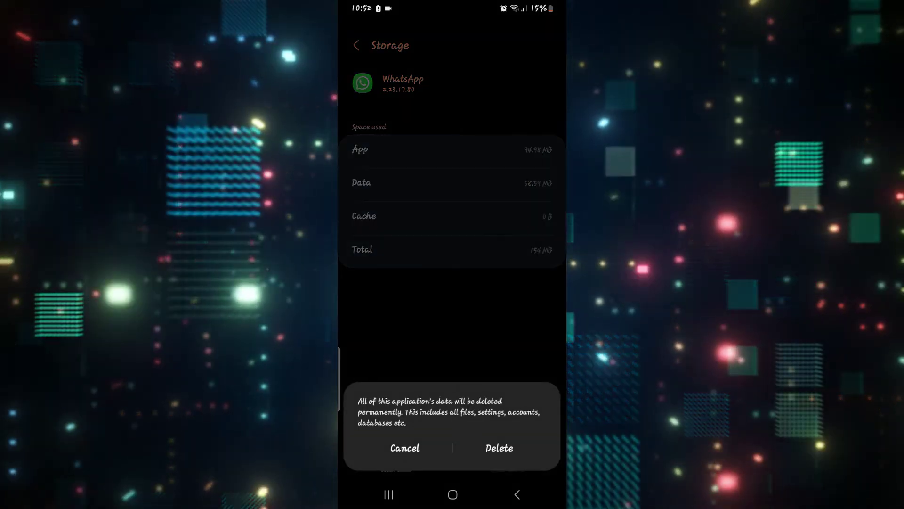
click(405, 447)
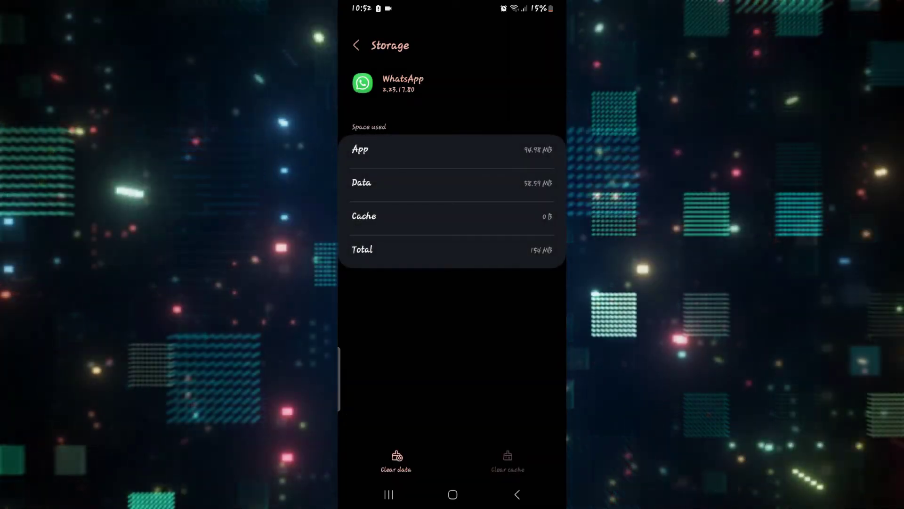
click(453, 494)
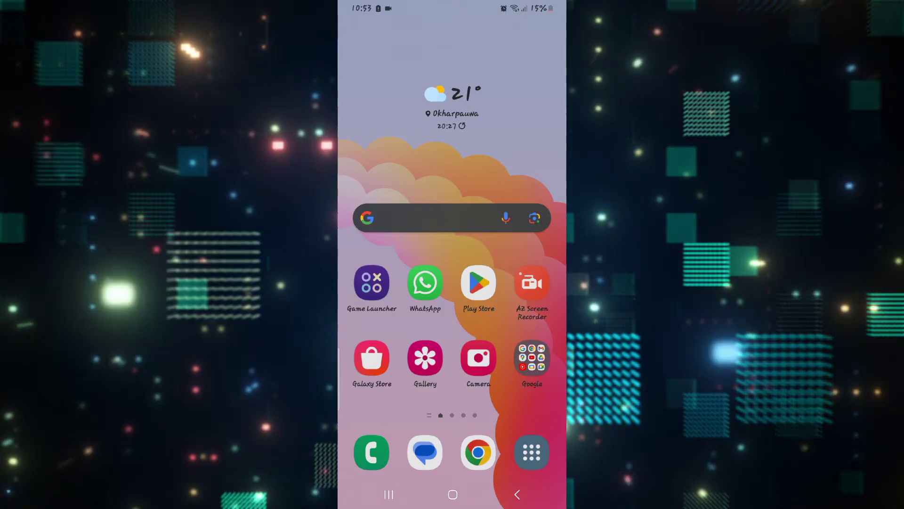
- Launch WhatsApp from its home screen icon to show both conversations
click(424, 283)
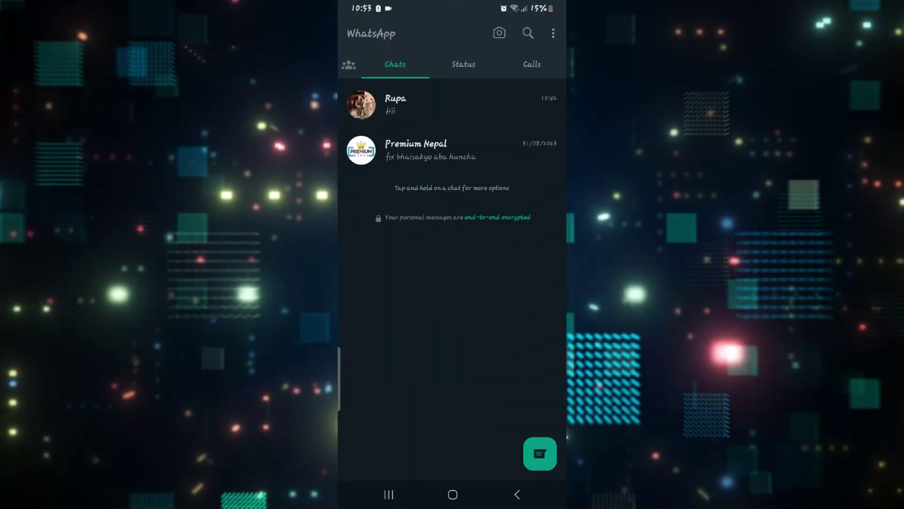